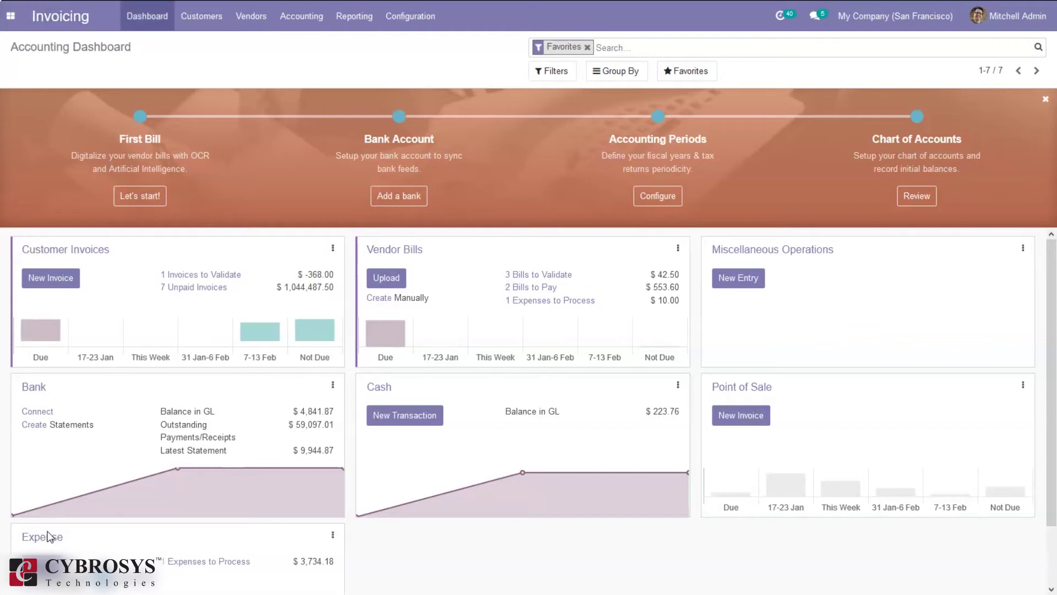
Glance at the installed apps list, close it, and switch the window to full screen.
key(Return)
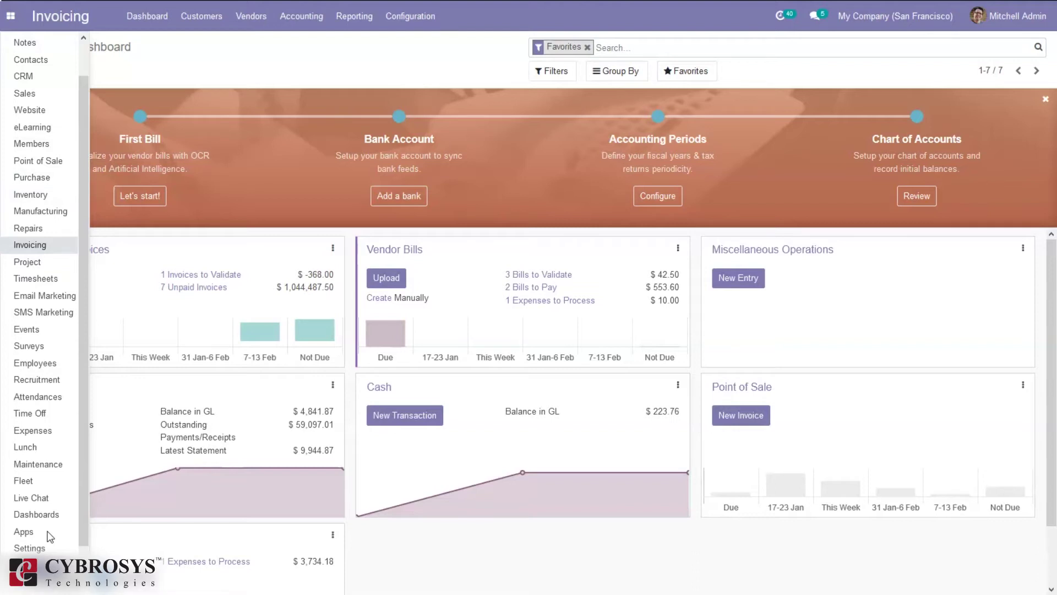
key(Escape)
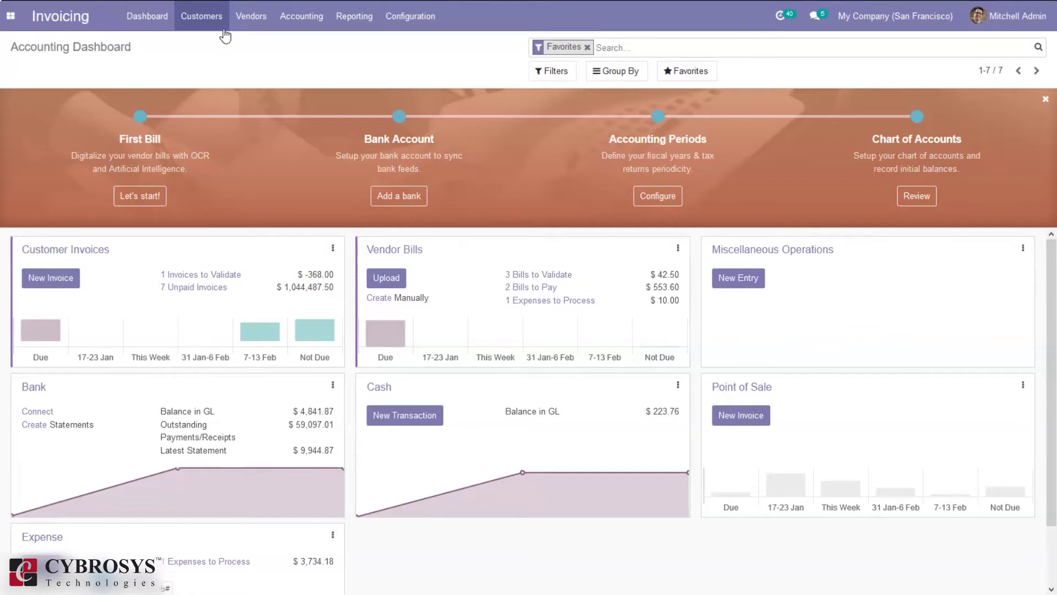
key(F11)
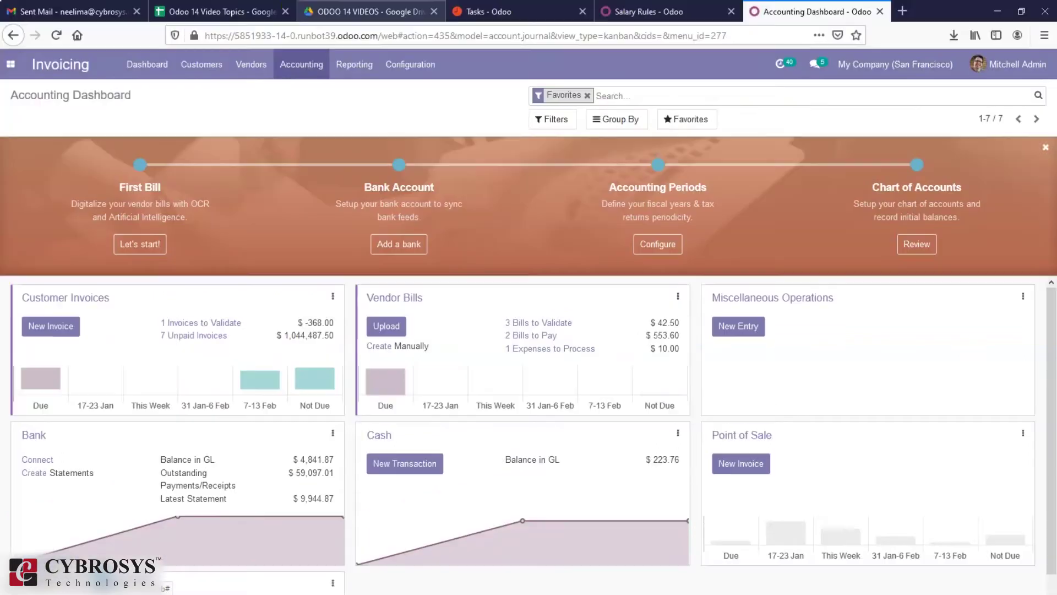
Create a new credit note from Vendors > Refunds, numbered RBILL/2021/01/0001 in the Vendor Bills journal.
click(245, 62)
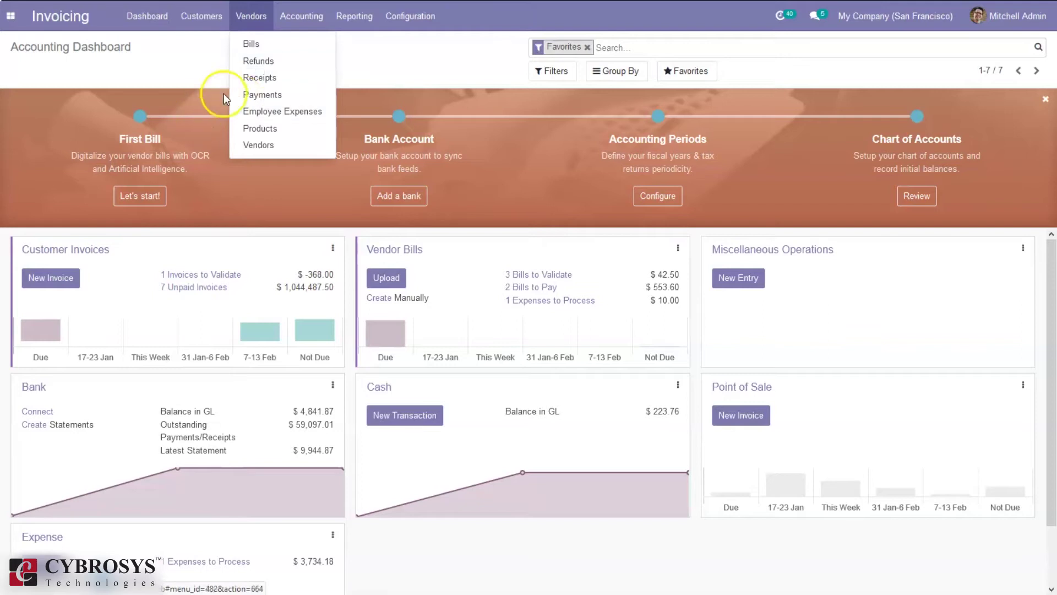
click(279, 61)
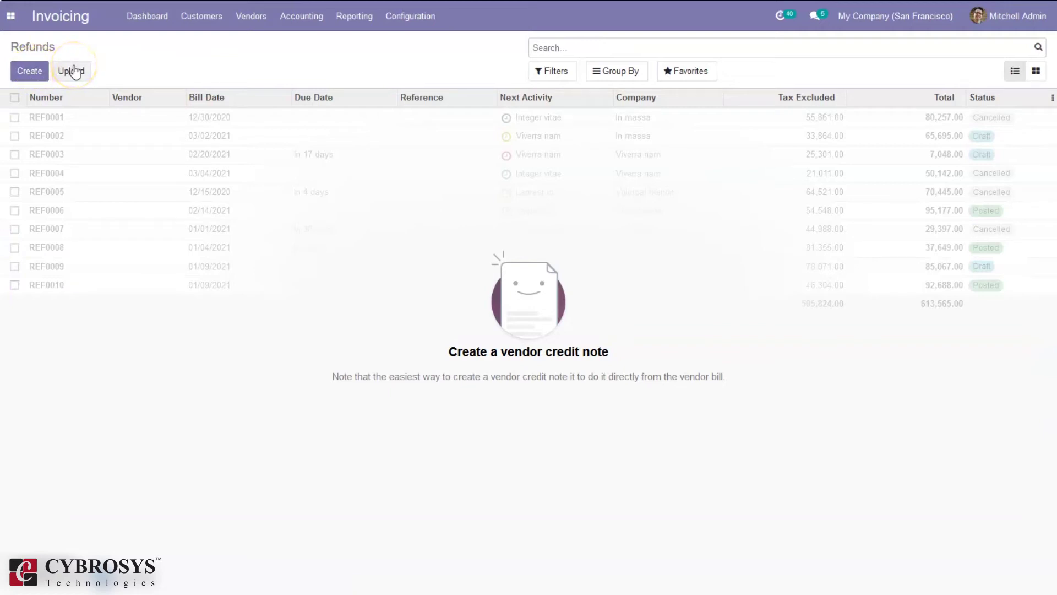
click(29, 73)
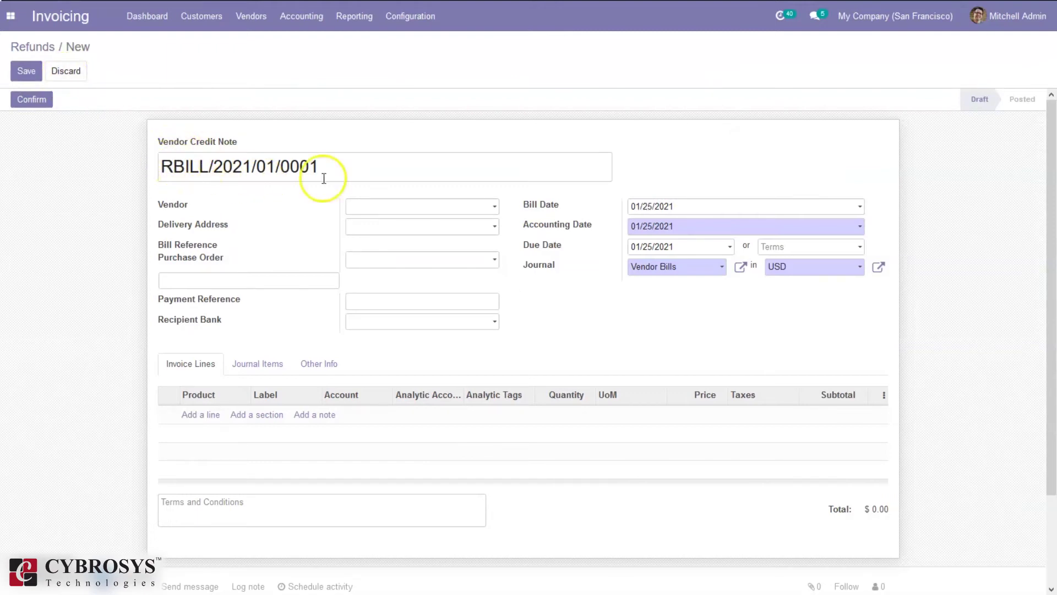
Set vendor Azure Interior, add one [DESK0005] Customizable Desk (Custom, White) line, and confirm.
click(378, 214)
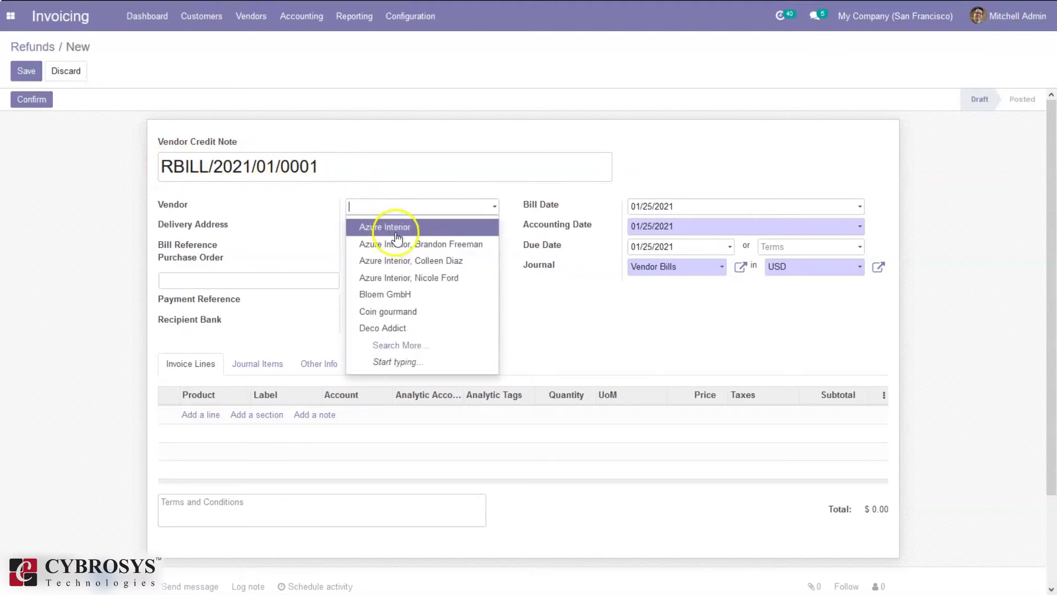
click(396, 232)
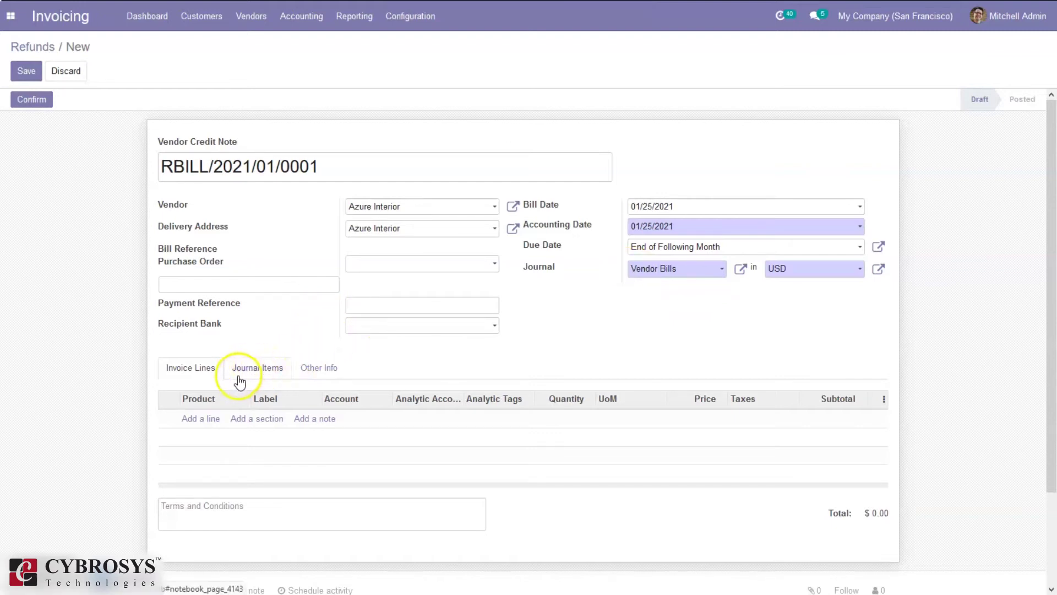
click(207, 419)
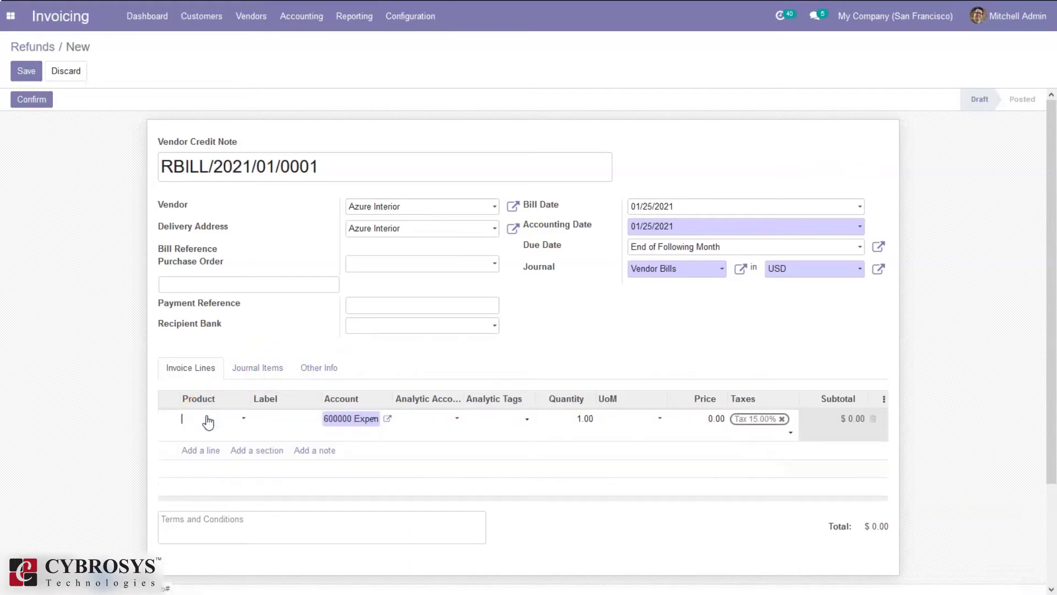
click(207, 421)
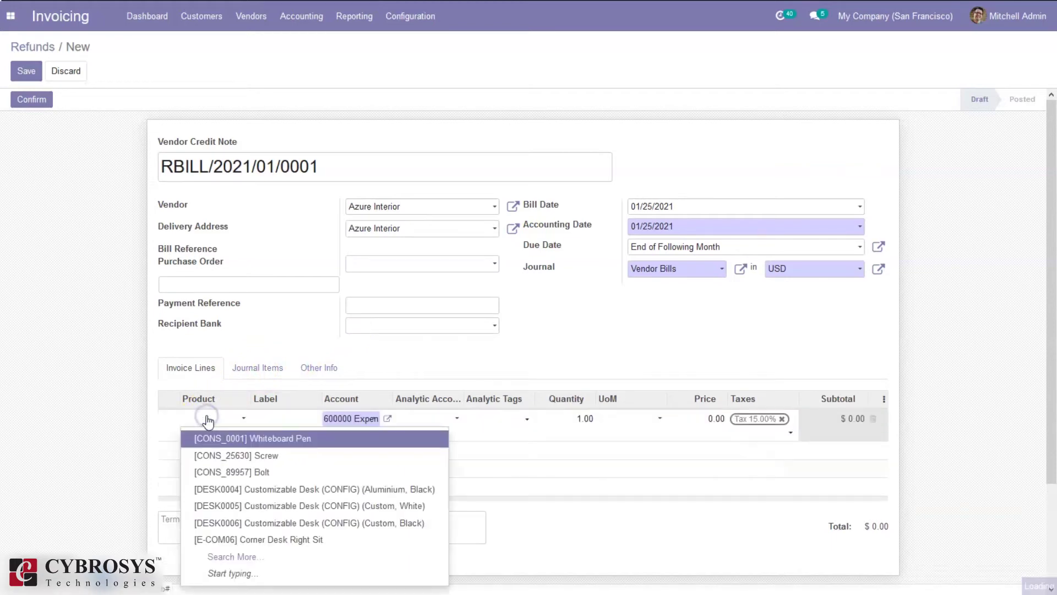
click(288, 506)
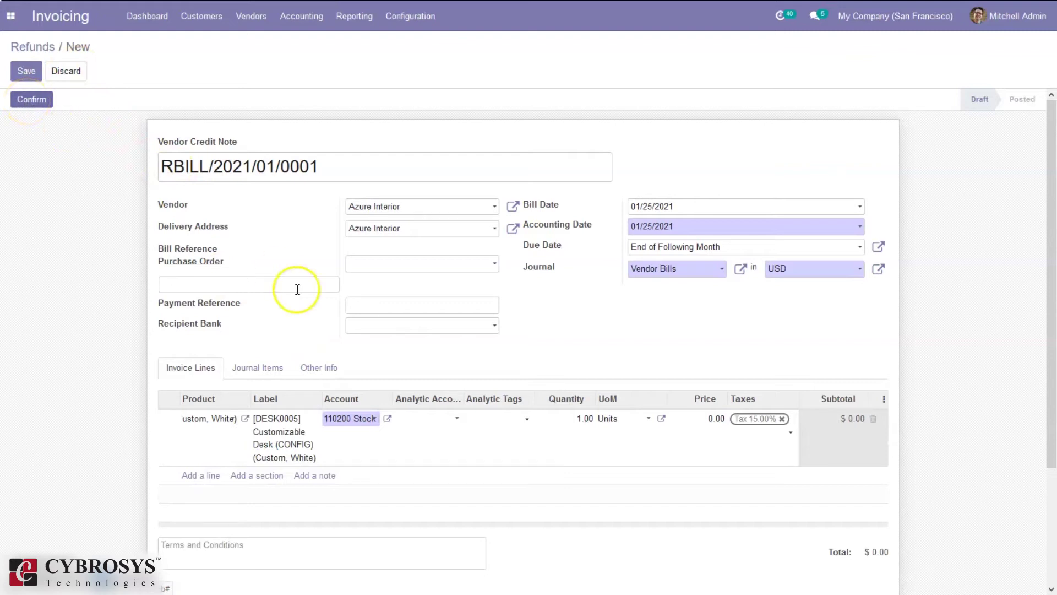
click(42, 104)
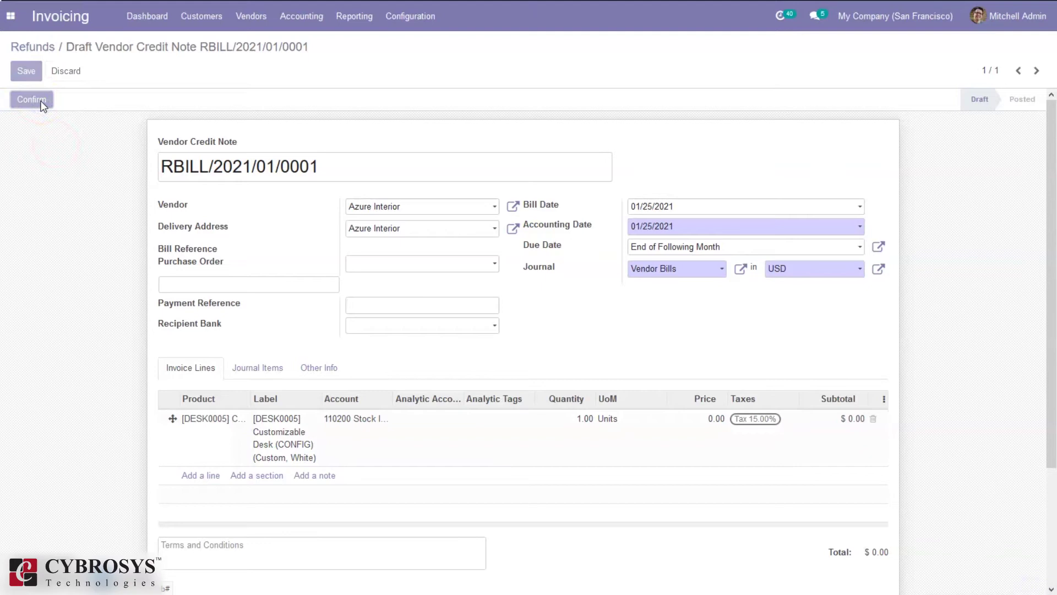
Finish posting RBILL/2021/01/0001 and check its Account Payable and Stock Interim journal items.
click(368, 192)
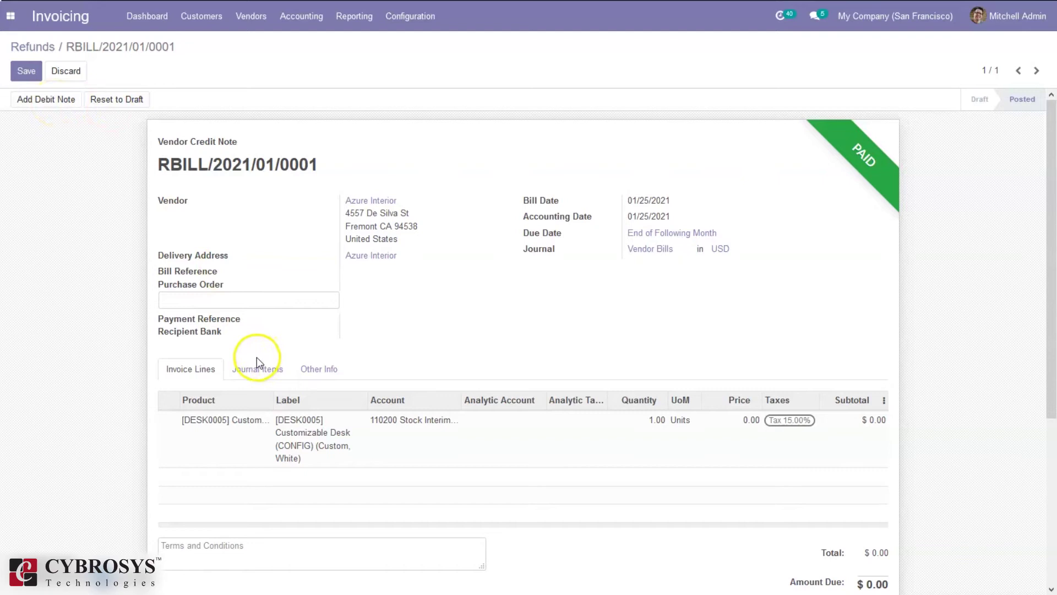
click(261, 374)
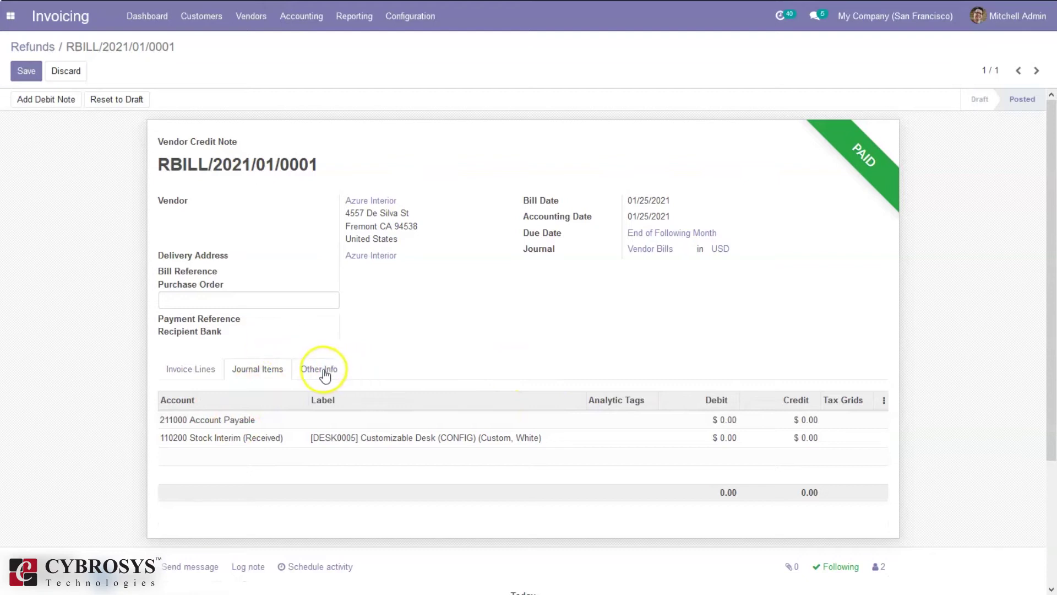
click(311, 16)
List all 64 journal entries without the Miscellaneous filter and inspect posted RBILL/2021/01/0001.
click(333, 61)
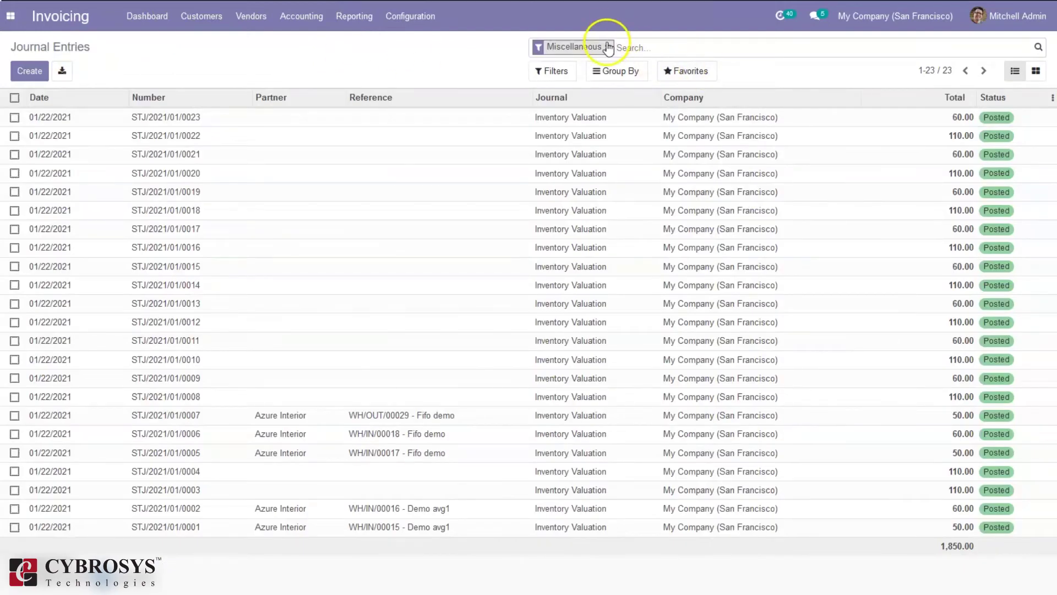
click(608, 48)
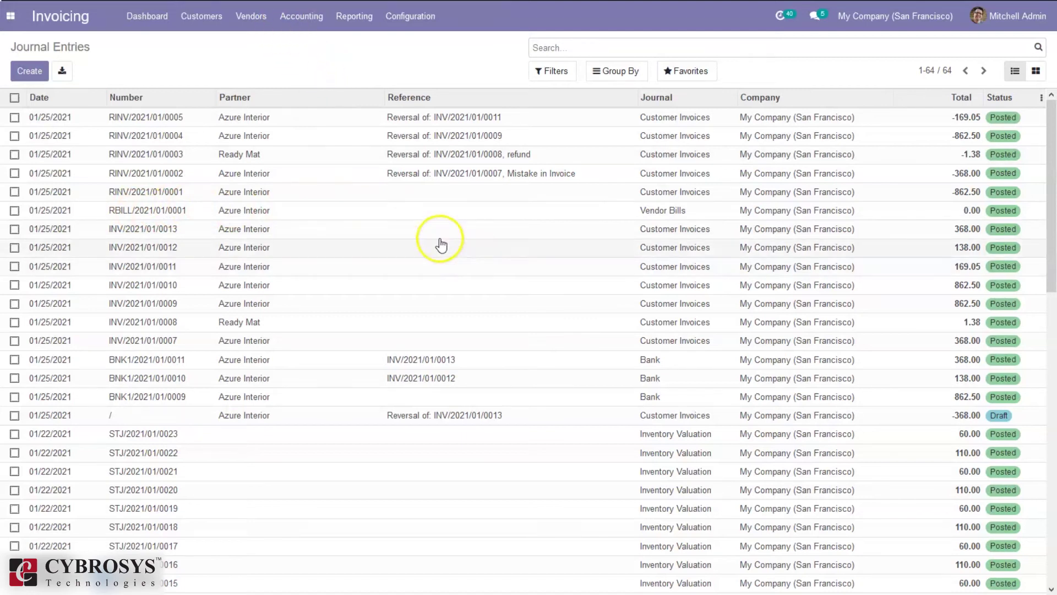
click(428, 213)
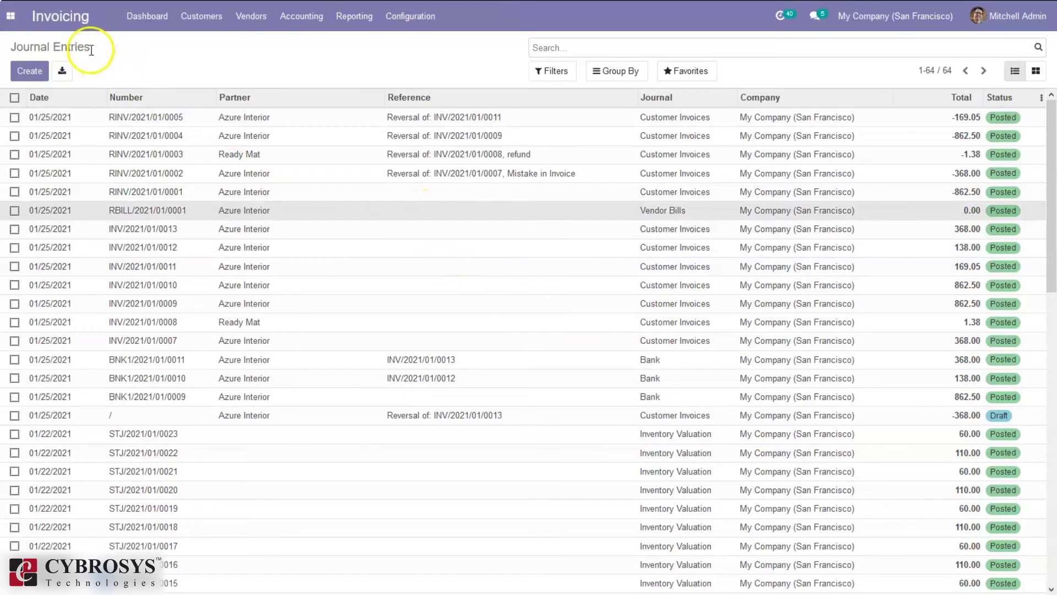
click(67, 47)
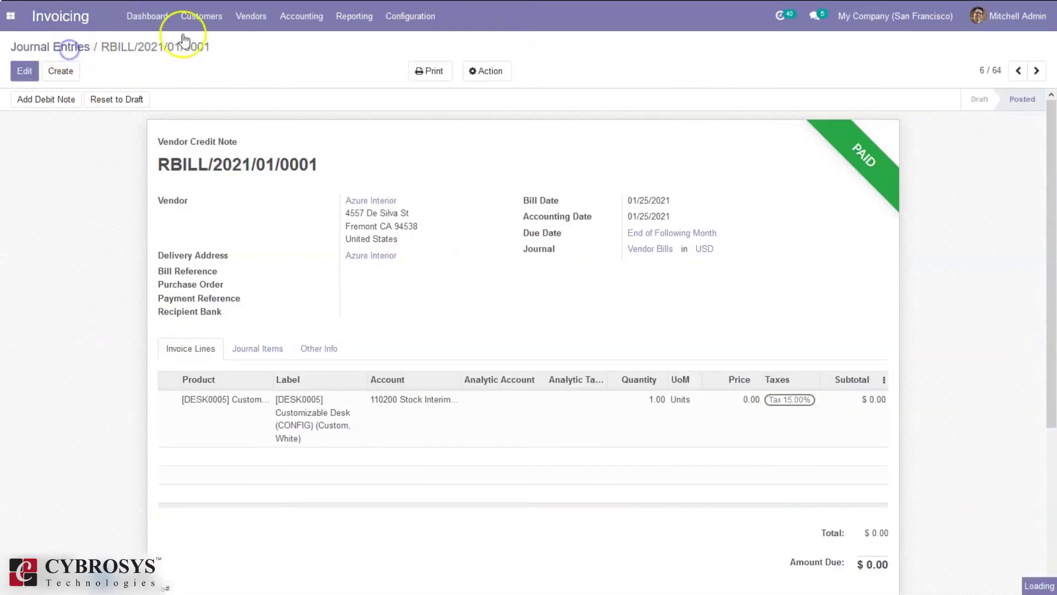
click(194, 22)
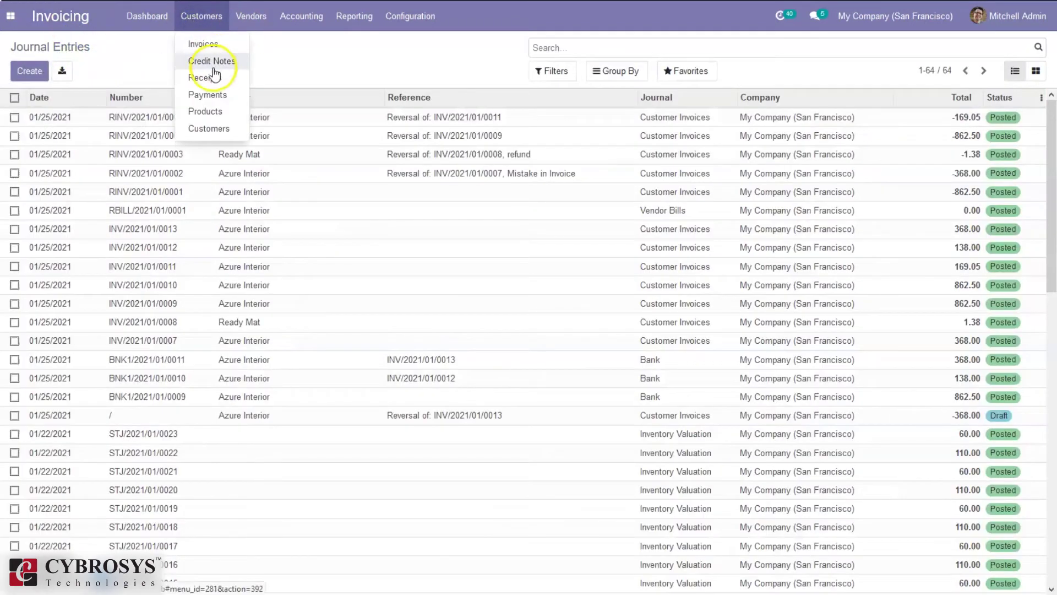
click(251, 15)
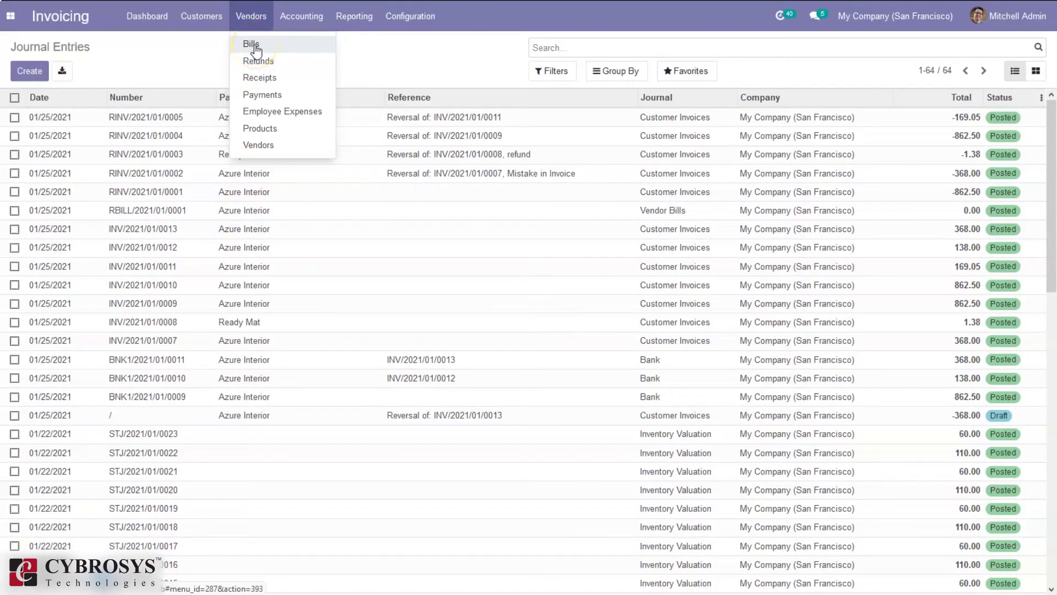
Post vendor bill BILL/2021/01/0004 for Azure Interior with one [DESK0005] Customizable Desk (Custom, White) line.
click(254, 46)
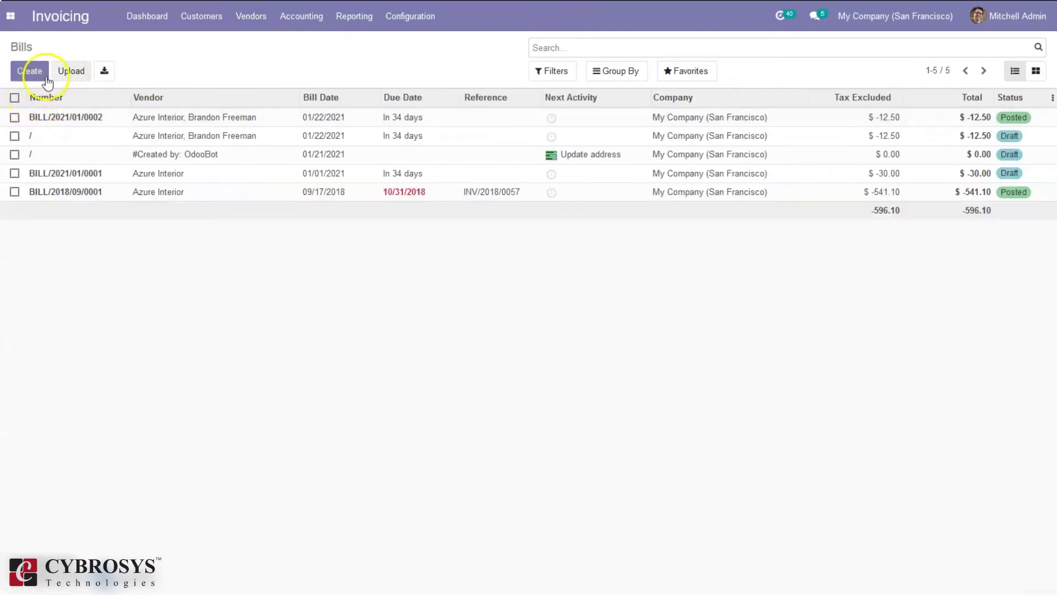
click(29, 70)
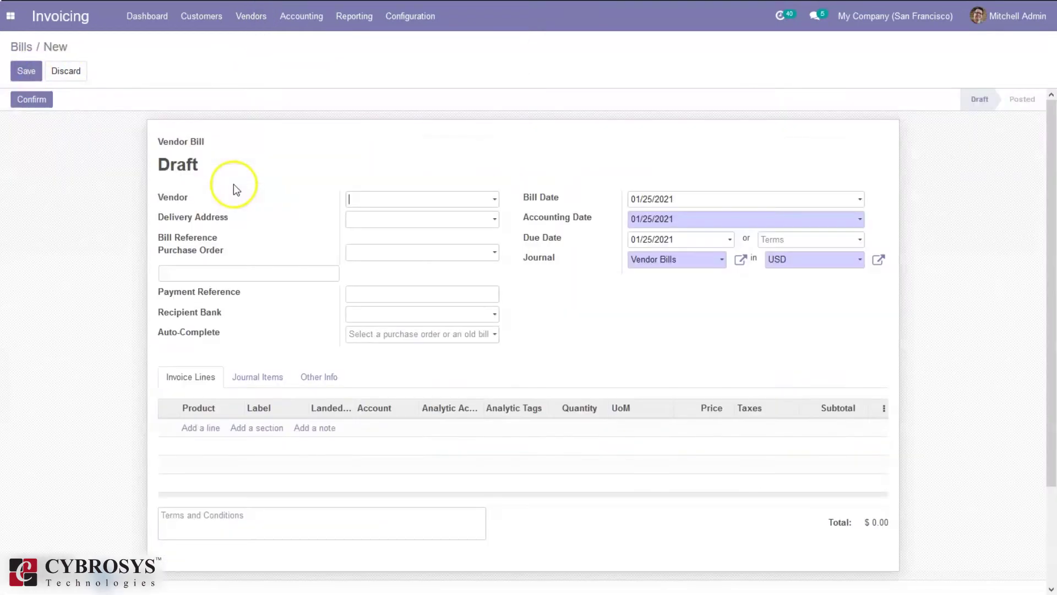
click(361, 199)
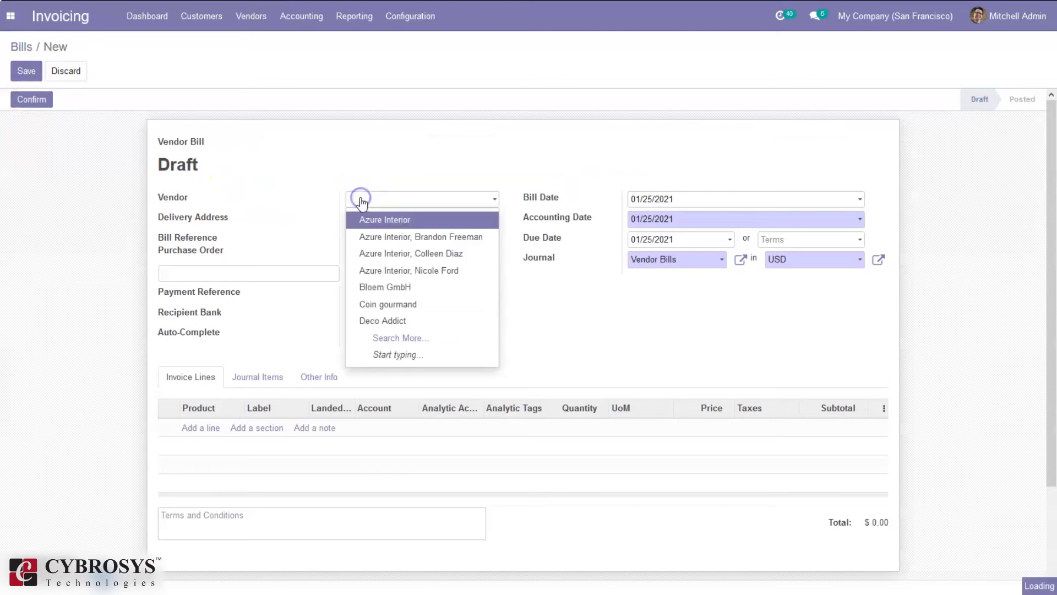
click(389, 220)
click(204, 433)
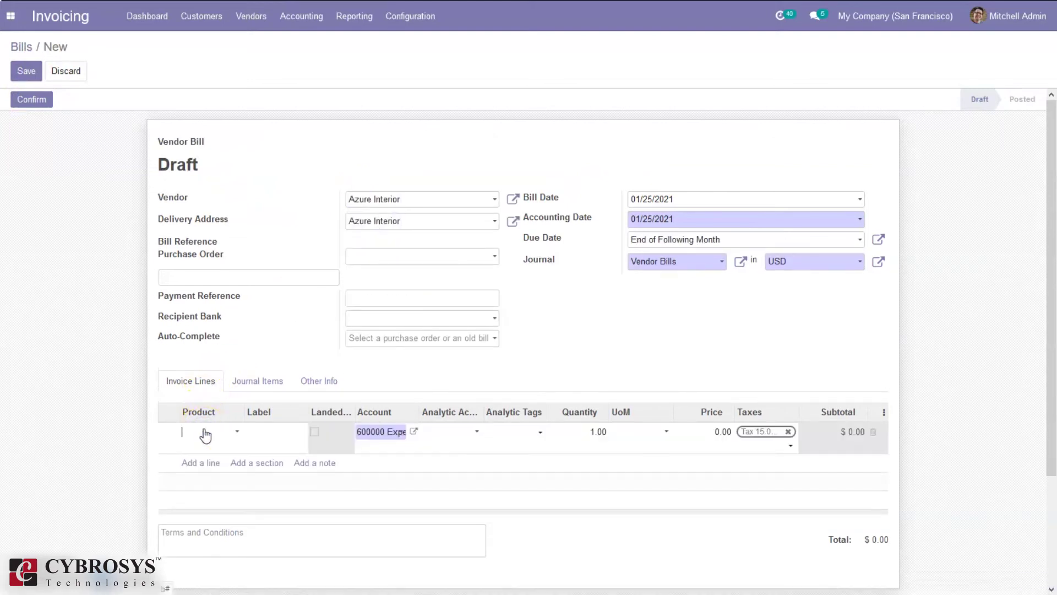
click(204, 432)
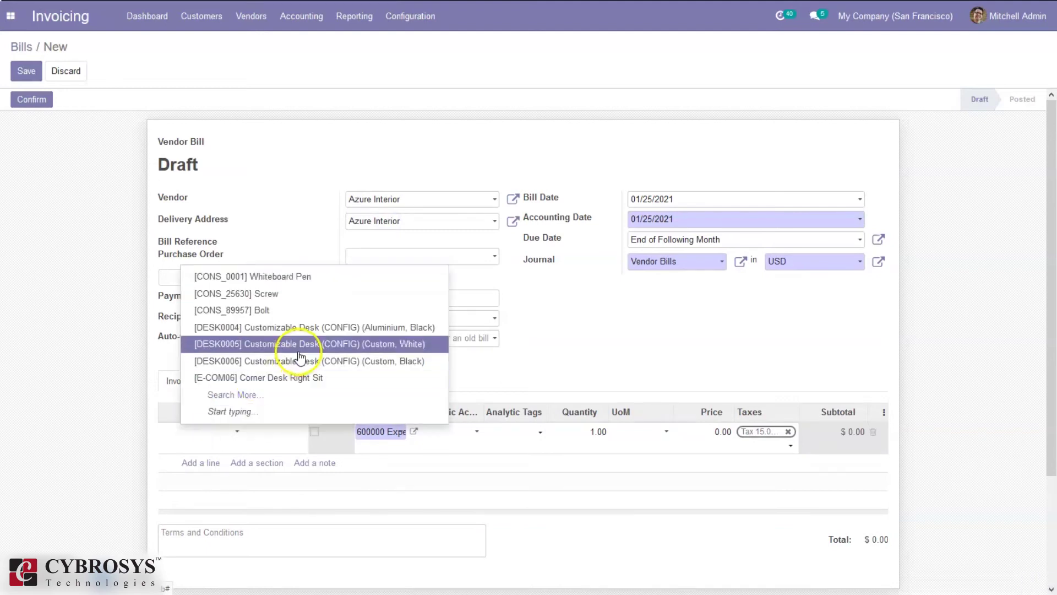
click(298, 349)
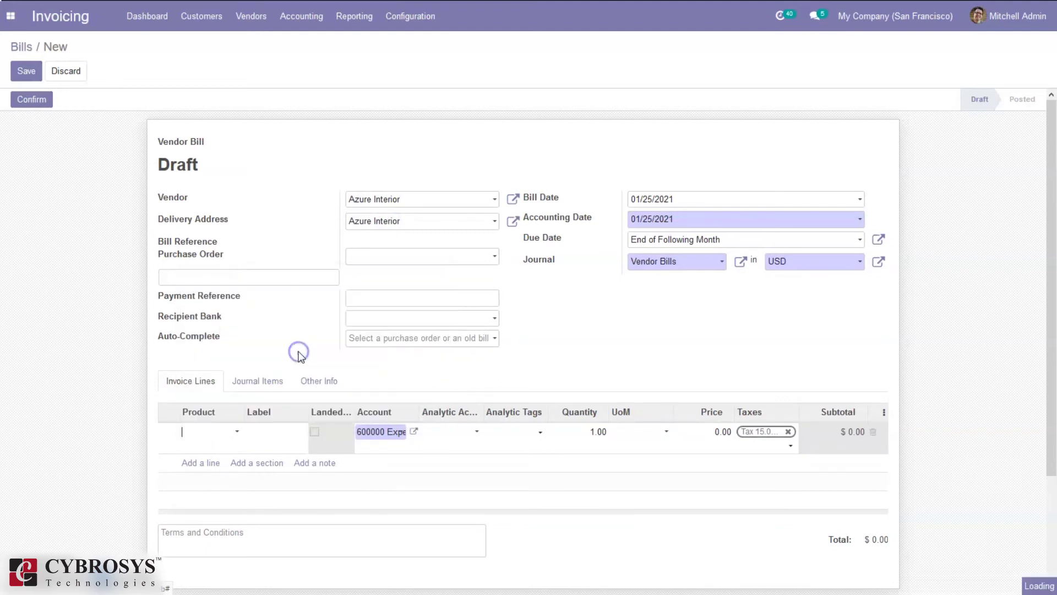
click(43, 101)
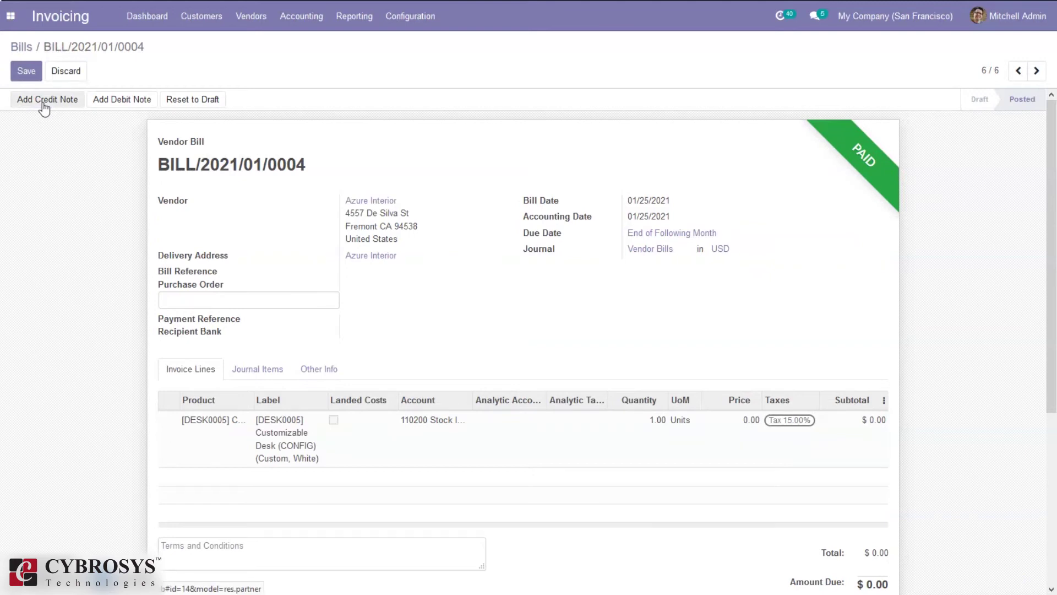
Reverse BILL/2021/01/0004 with a credit note giving the reason 'Mistake in Bill'.
click(43, 102)
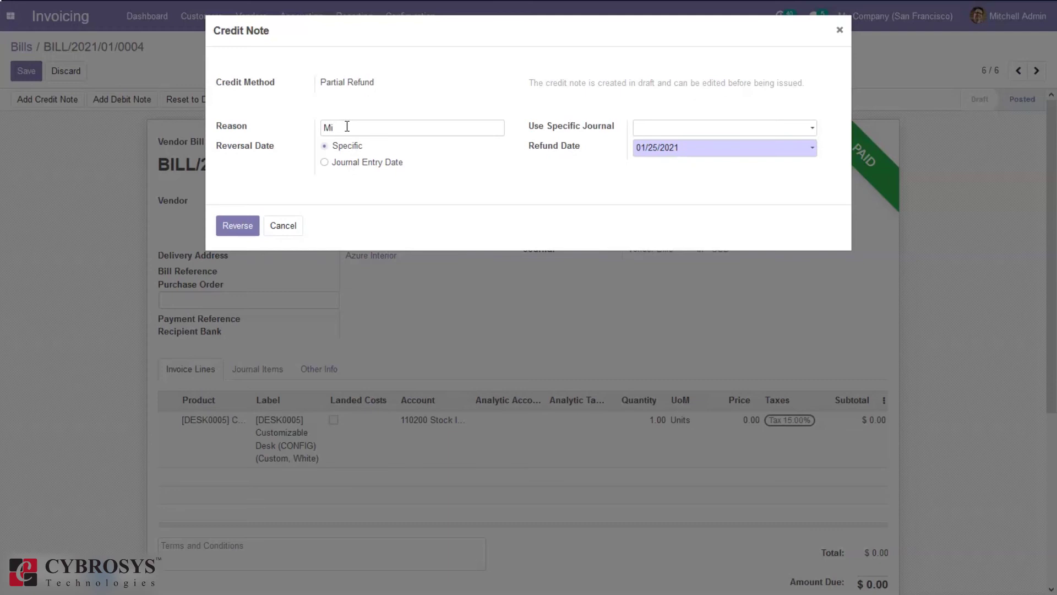
text(stake in Bill)
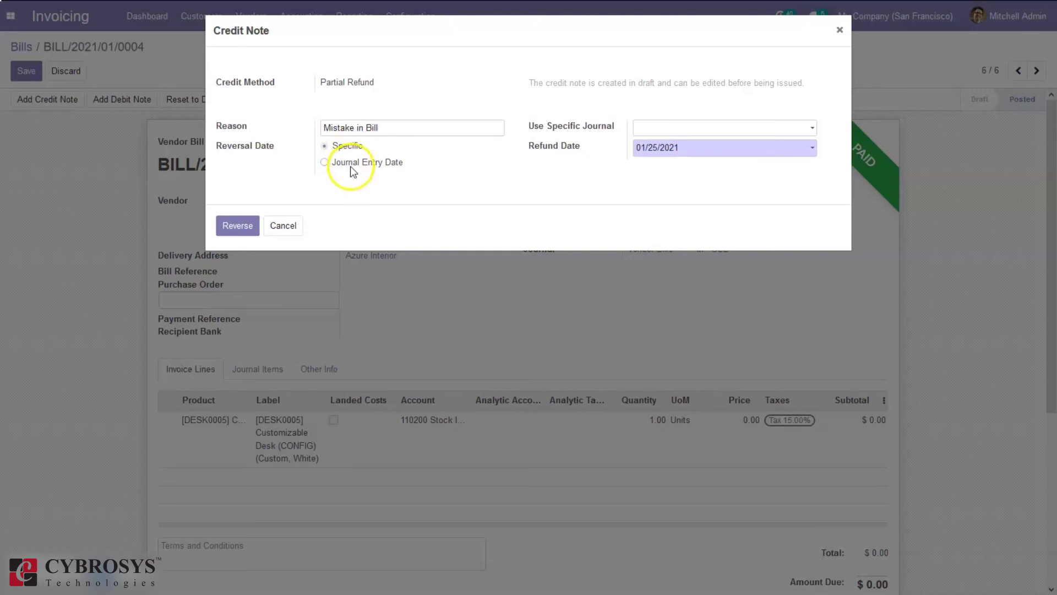
click(236, 226)
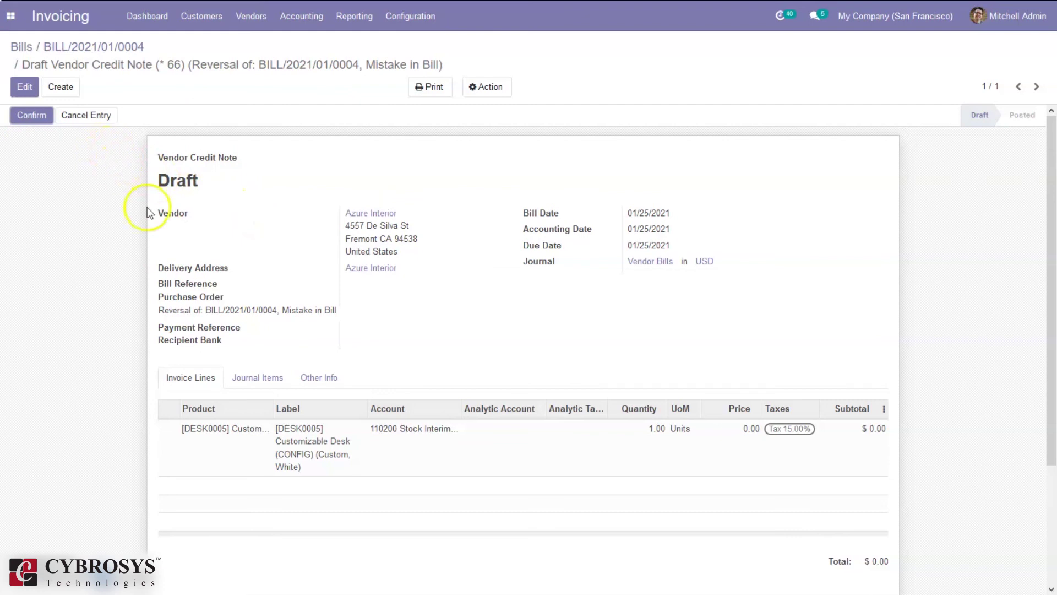
Edit the draft credit note, check the line price, and post it as RBILL/2021/01/0002.
click(24, 91)
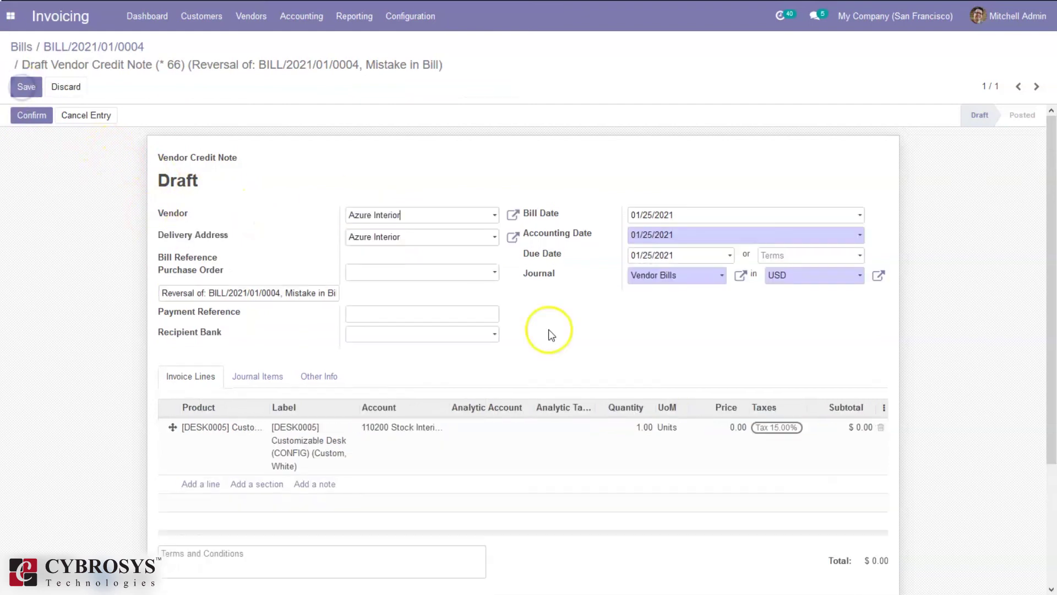
click(737, 425)
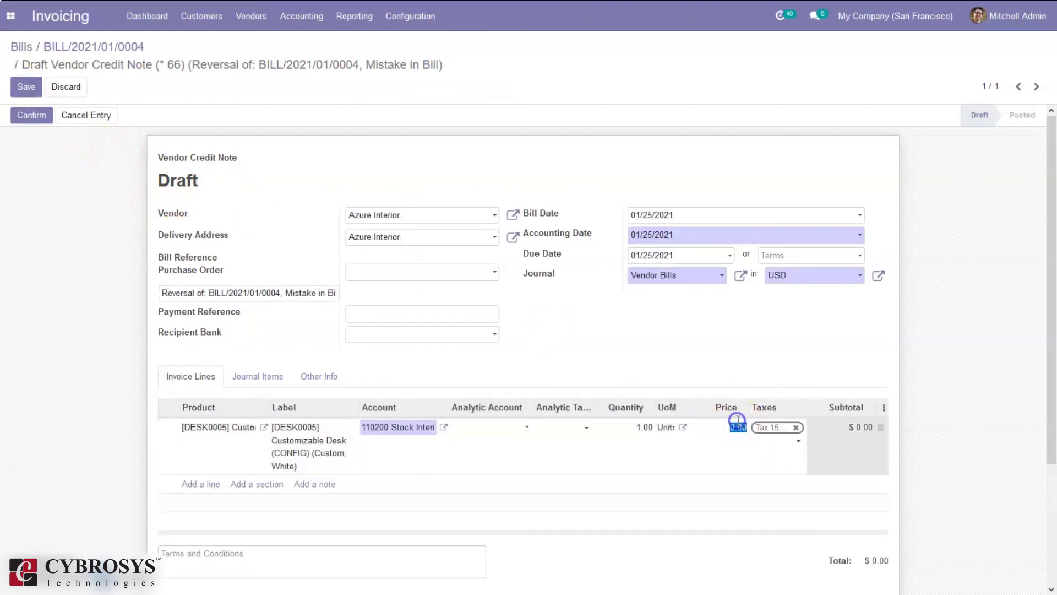
click(27, 116)
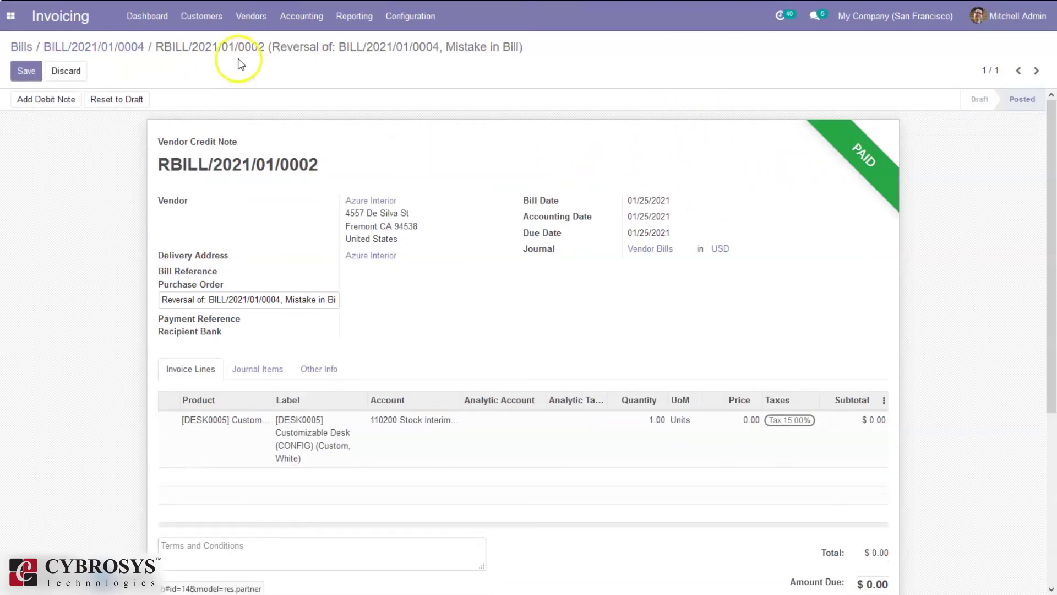
click(296, 18)
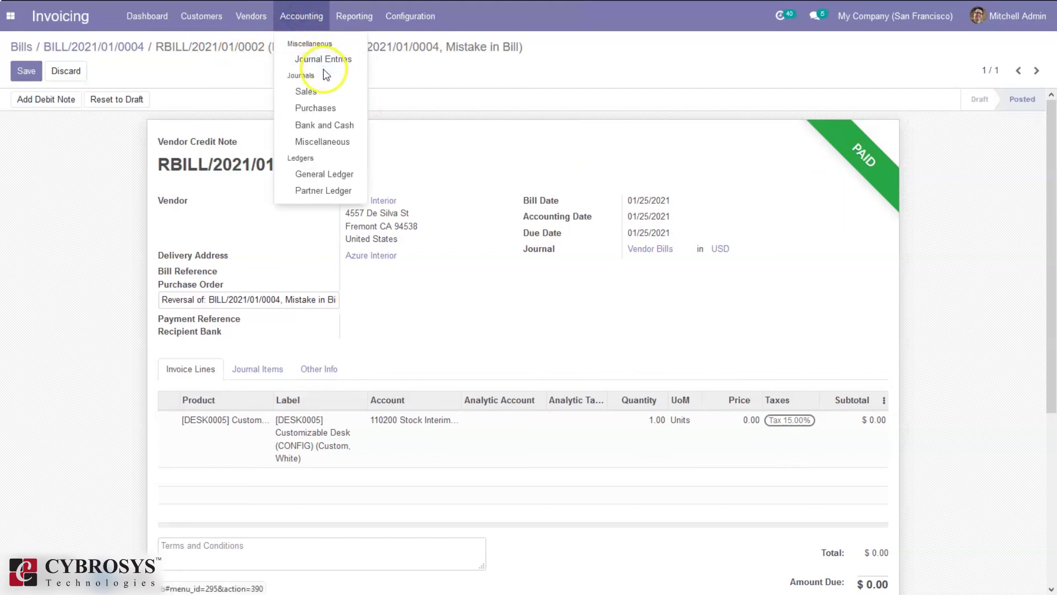
Open Journal Entries and clear the Miscellaneous filter to show all 66 entries.
click(324, 59)
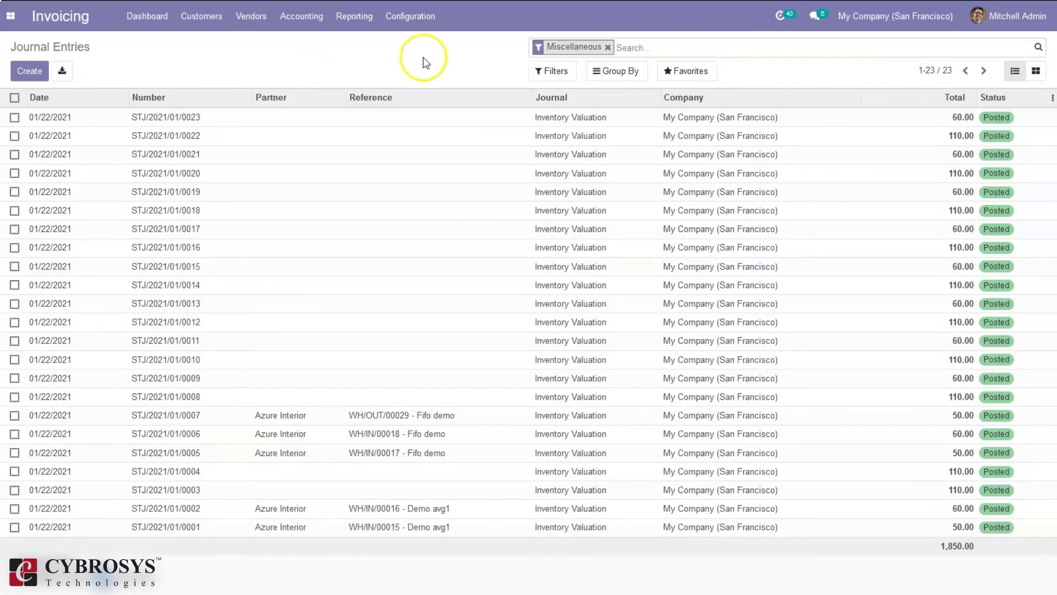
click(608, 47)
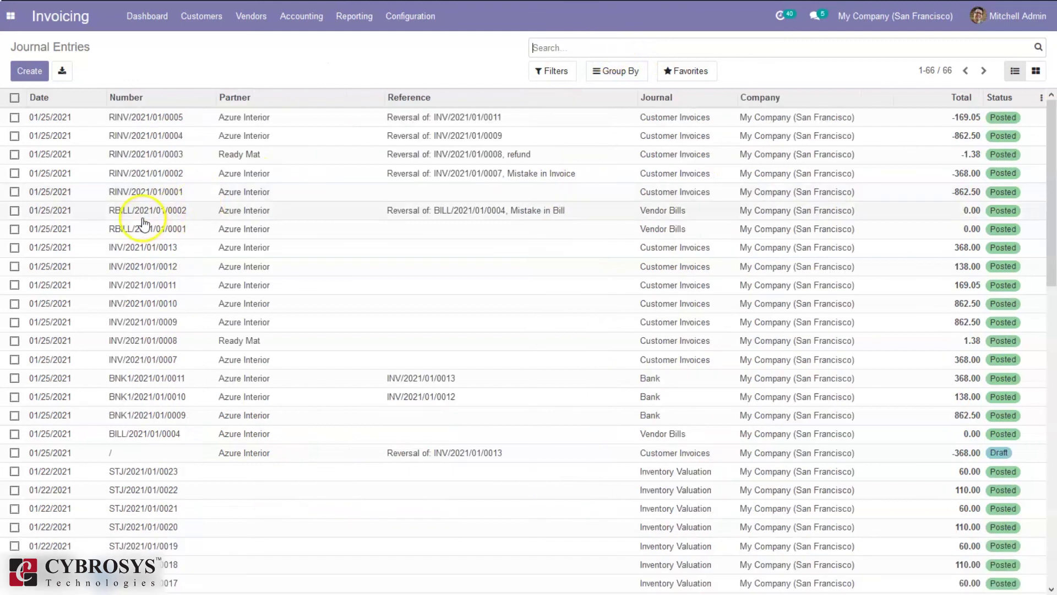